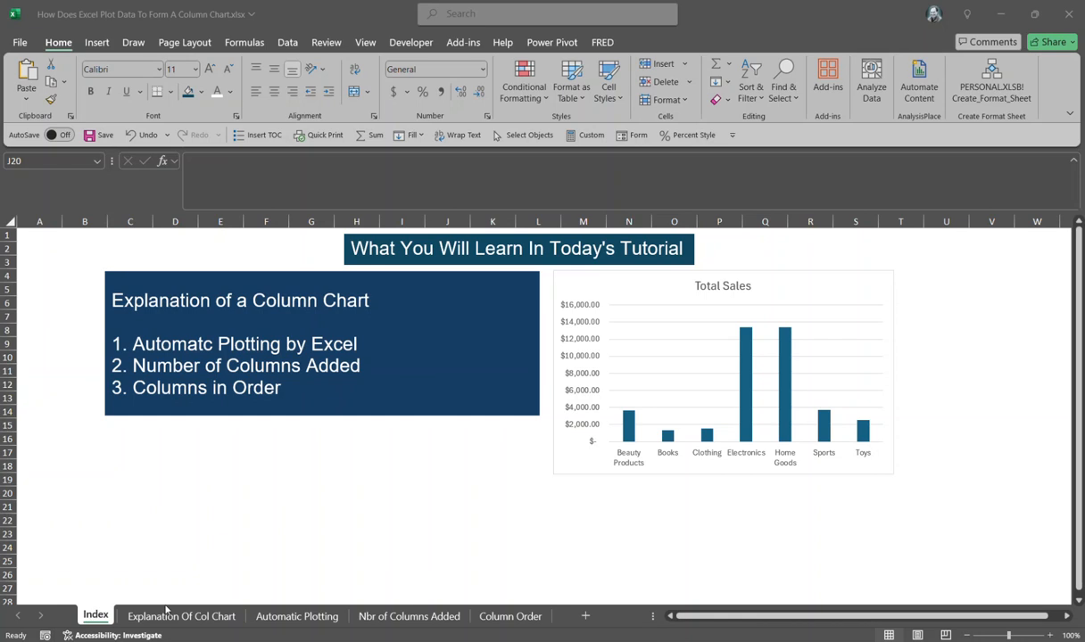
# Step: Open the Explanation Of Col Chart sheet and review its sales table and column chart
pyautogui.click(202, 622)
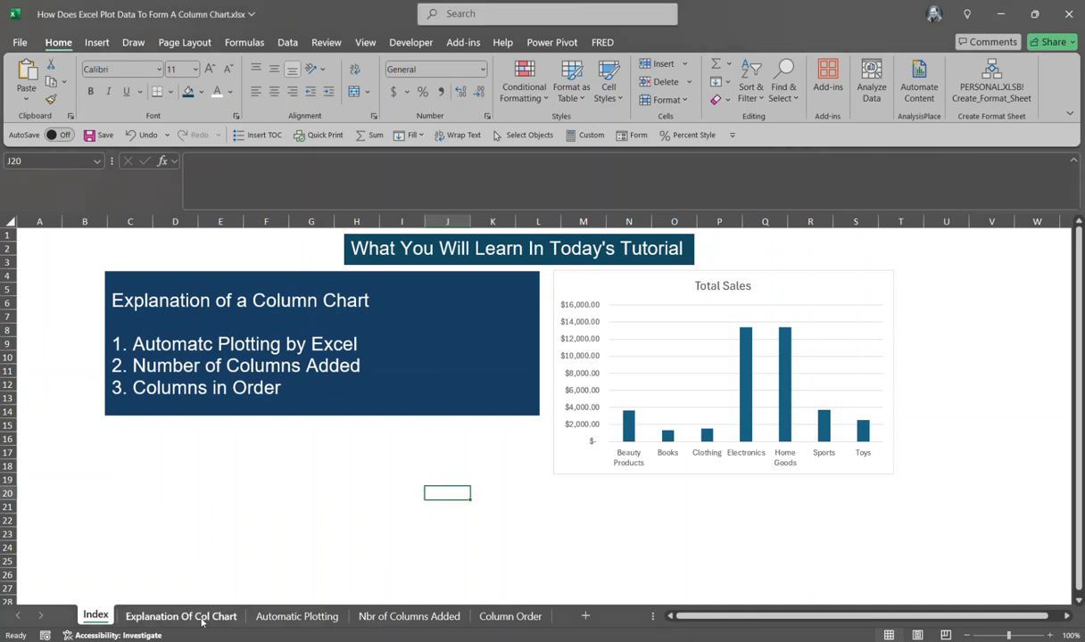
pyautogui.click(202, 619)
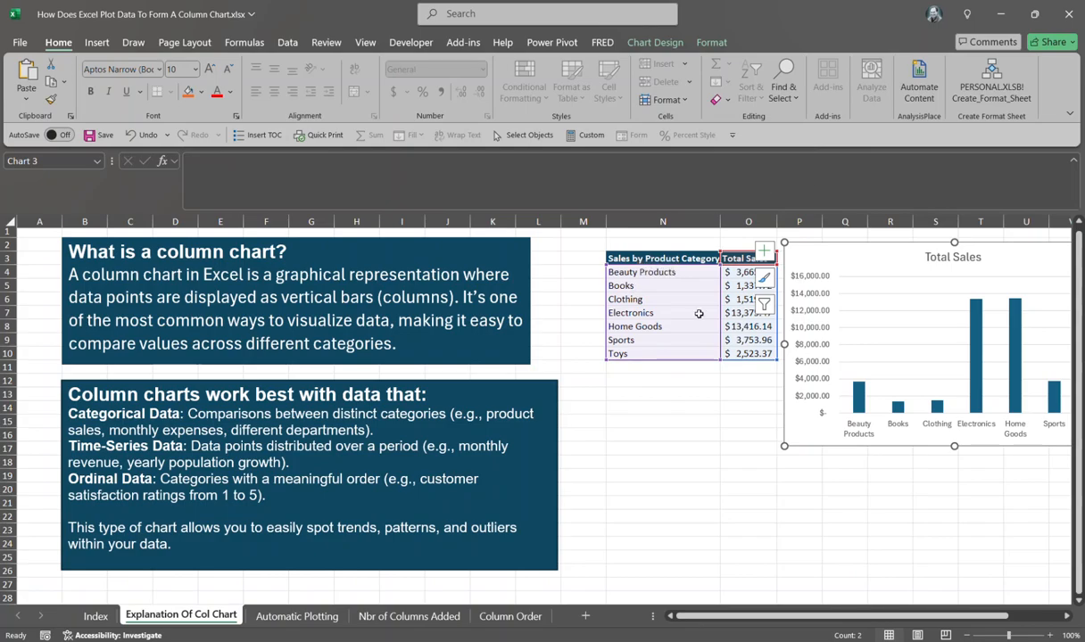
pyautogui.click(728, 410)
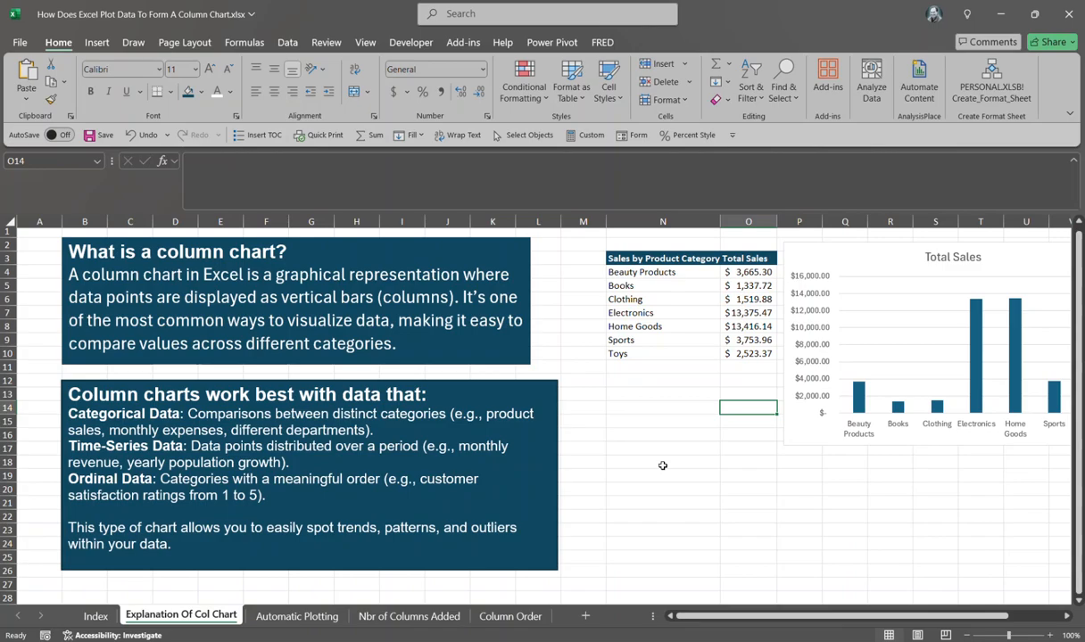
# Step: On the Automatic Plotting sheet, select the sales by product category table and preview a clustered column chart from it
pyautogui.click(293, 616)
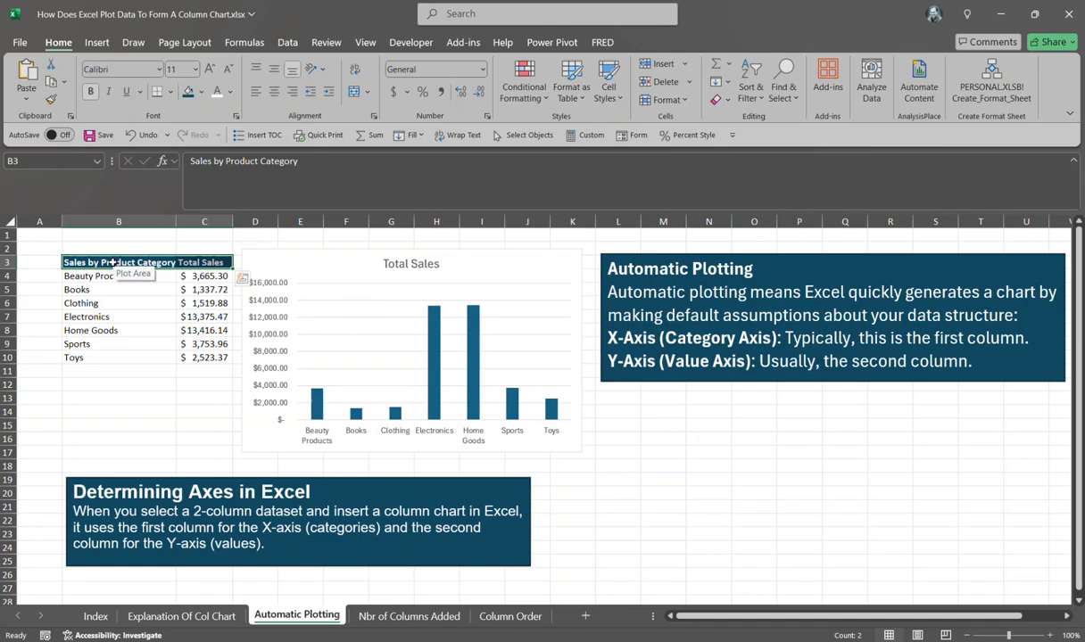
pyautogui.moveTo(112, 262); pyautogui.dragTo(213, 364)
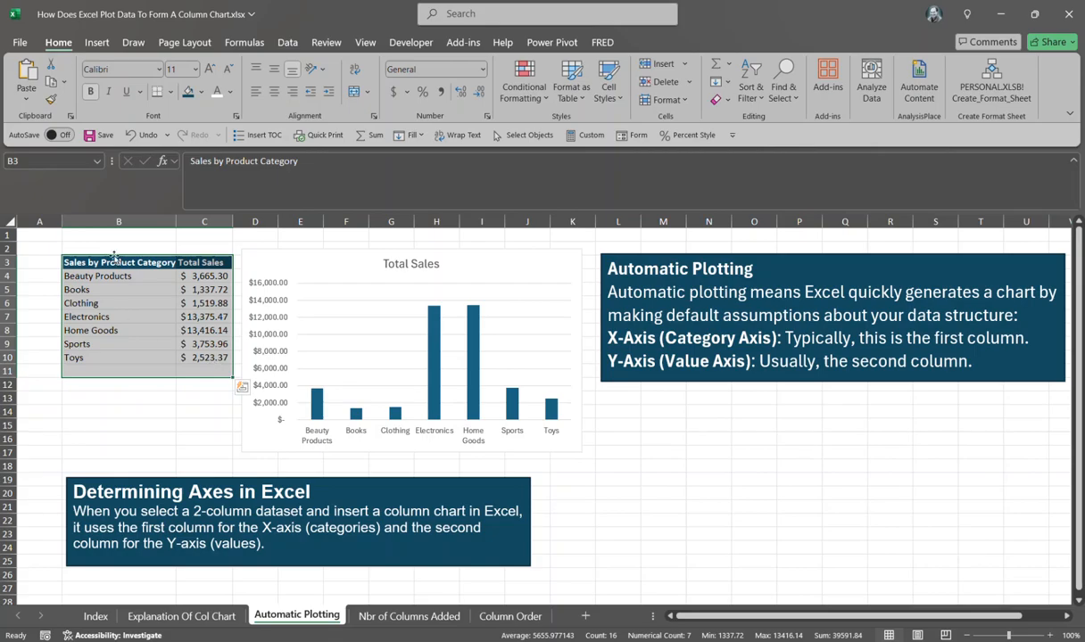
pyautogui.moveTo(110, 263); pyautogui.dragTo(205, 357)
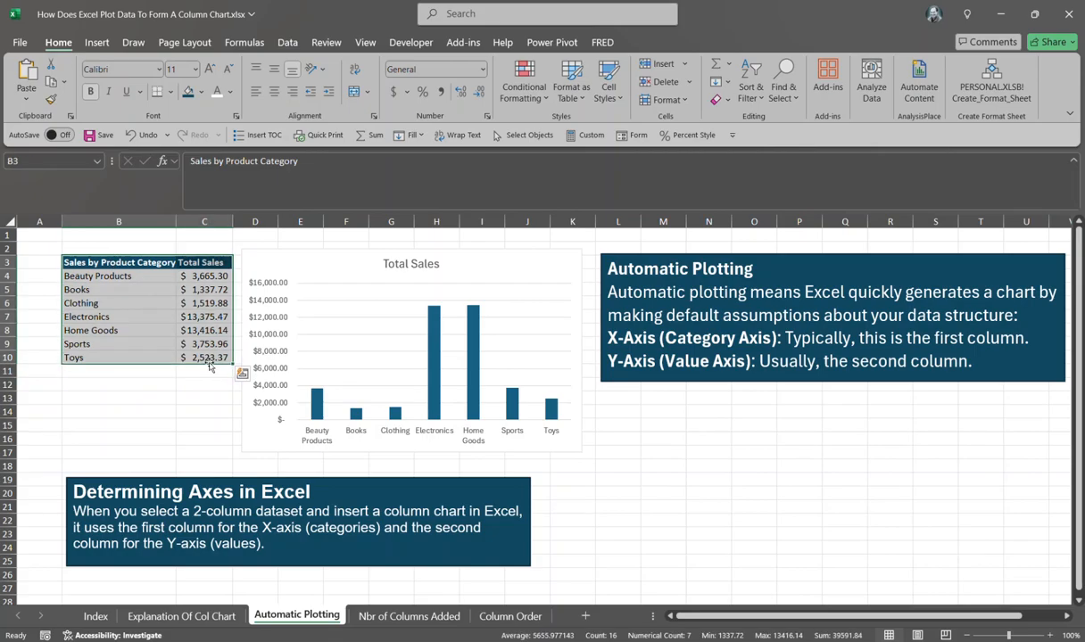
pyautogui.click(93, 48)
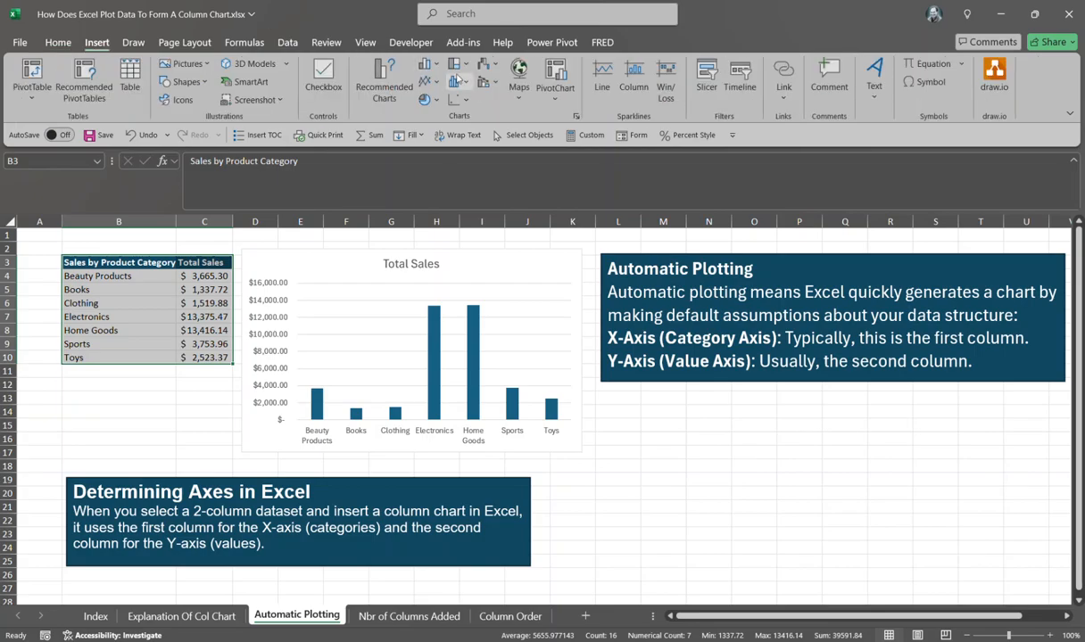
pyautogui.click(428, 66)
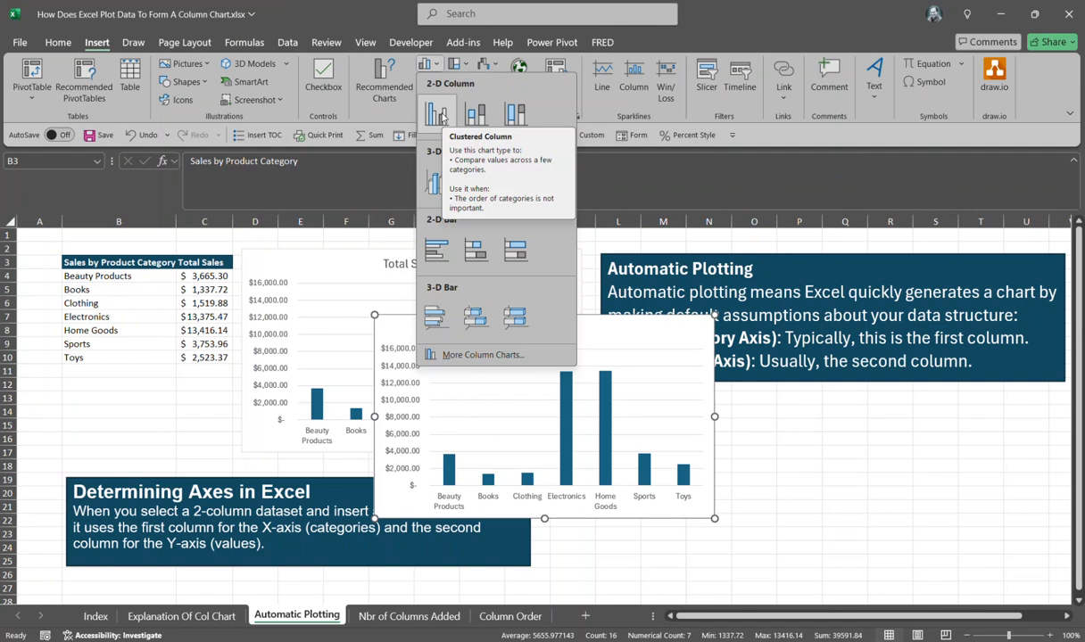
pyautogui.click(644, 512)
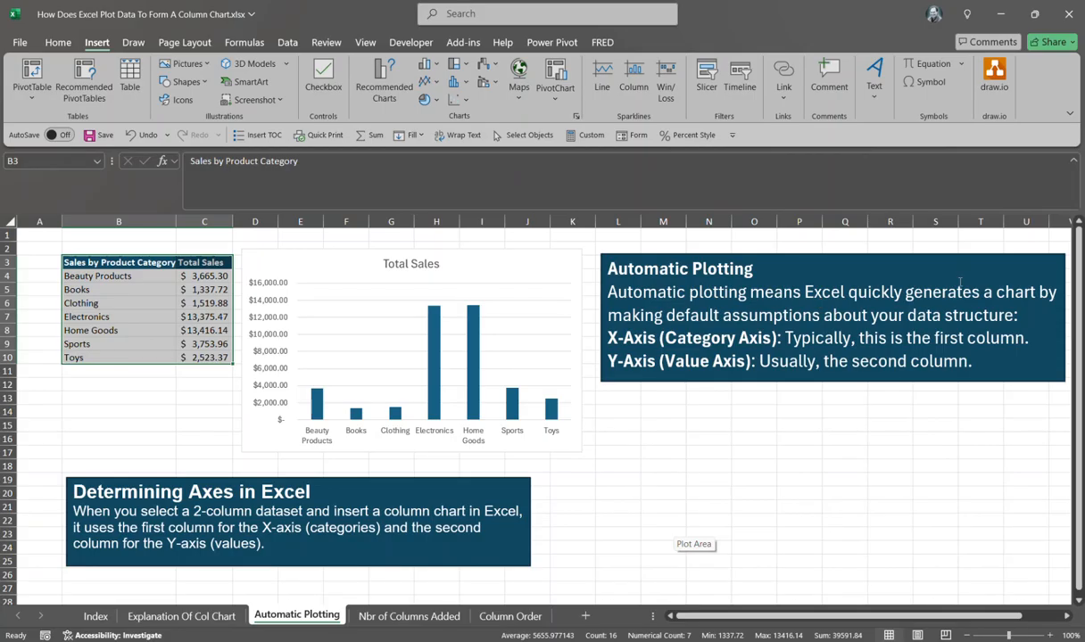
pyautogui.click(78, 278)
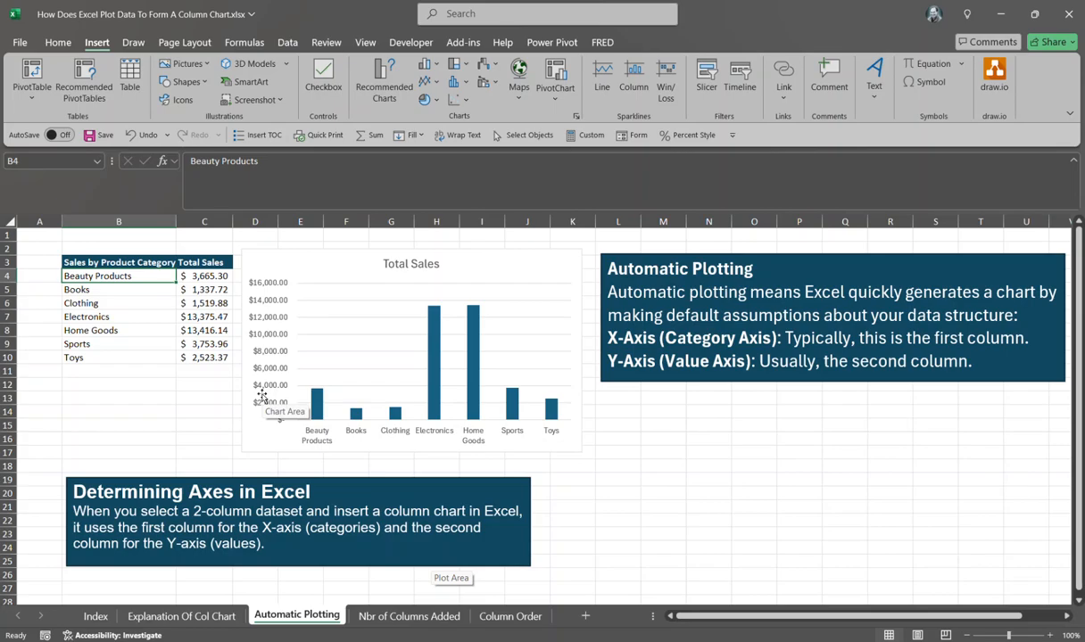
# Step: Open the Nbr of Columns Added sheet and examine the monthly sales and expenses table against its chart
pyautogui.click(392, 615)
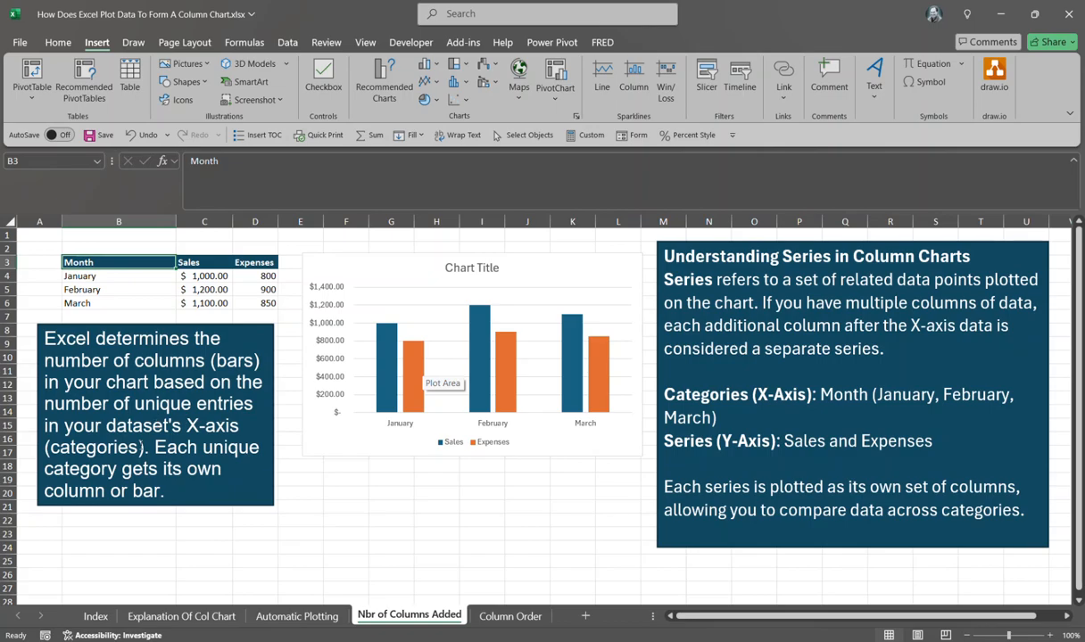
pyautogui.click(79, 278)
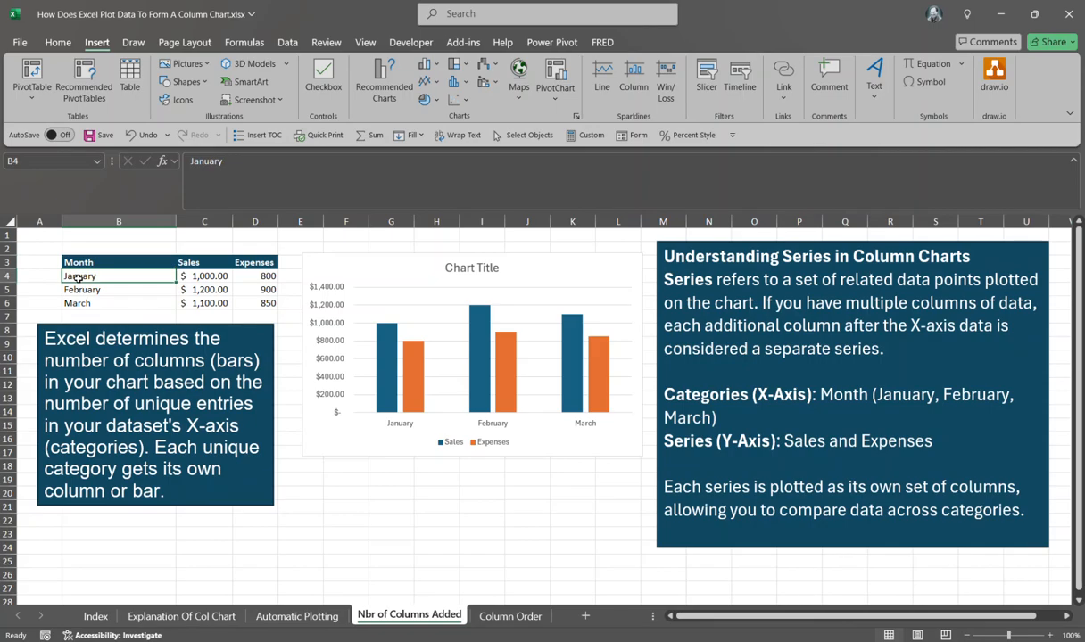
pyautogui.press('Down')
pyautogui.press('Down')
pyautogui.press('Up')
pyautogui.press('Up')
pyautogui.moveTo(382, 348)
pyautogui.moveTo(413, 370)
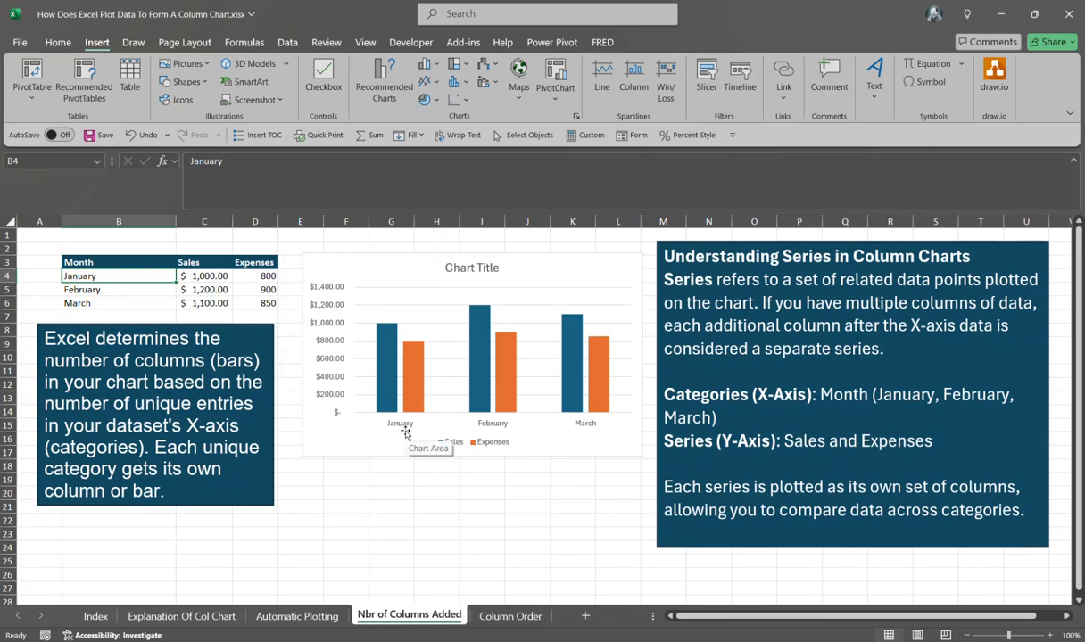
pyautogui.moveTo(412, 378)
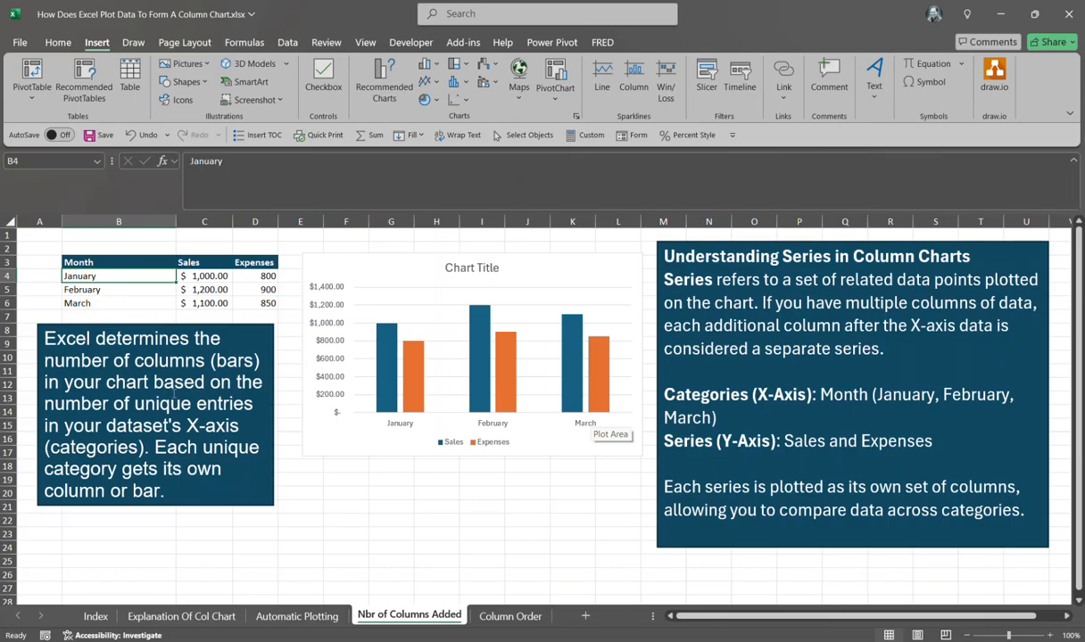
# Step: Open the Column Order sheet and examine the month table and its column chart
pyautogui.click(511, 616)
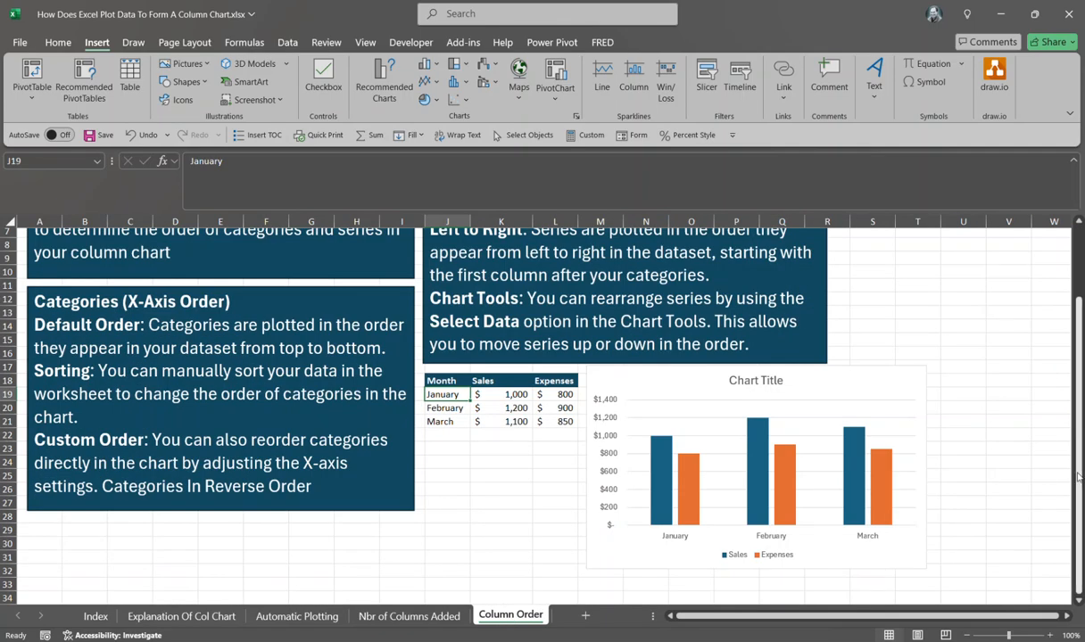
pyautogui.moveTo(1078, 477); pyautogui.dragTo(1078, 464)
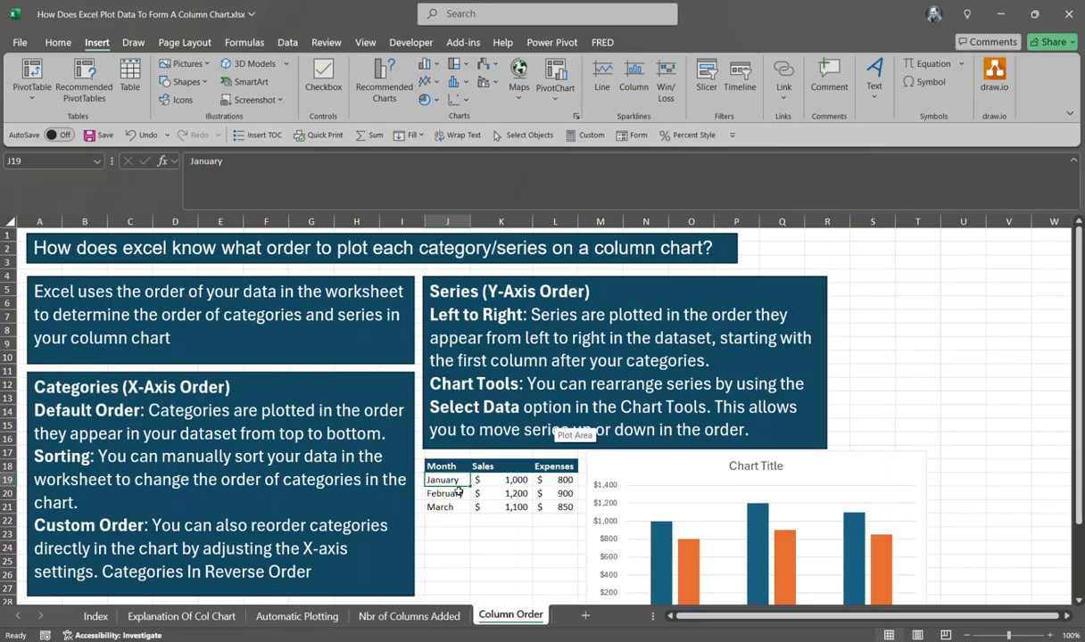
pyautogui.moveTo(1078, 299); pyautogui.dragTo(1078, 308)
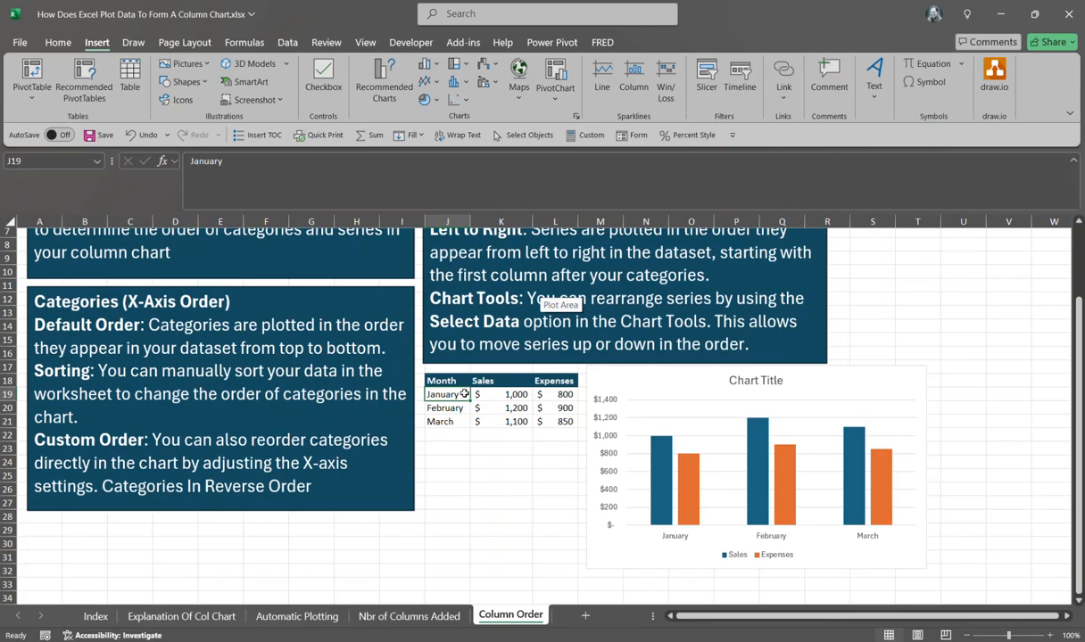
pyautogui.moveTo(440, 381); pyautogui.dragTo(560, 422)
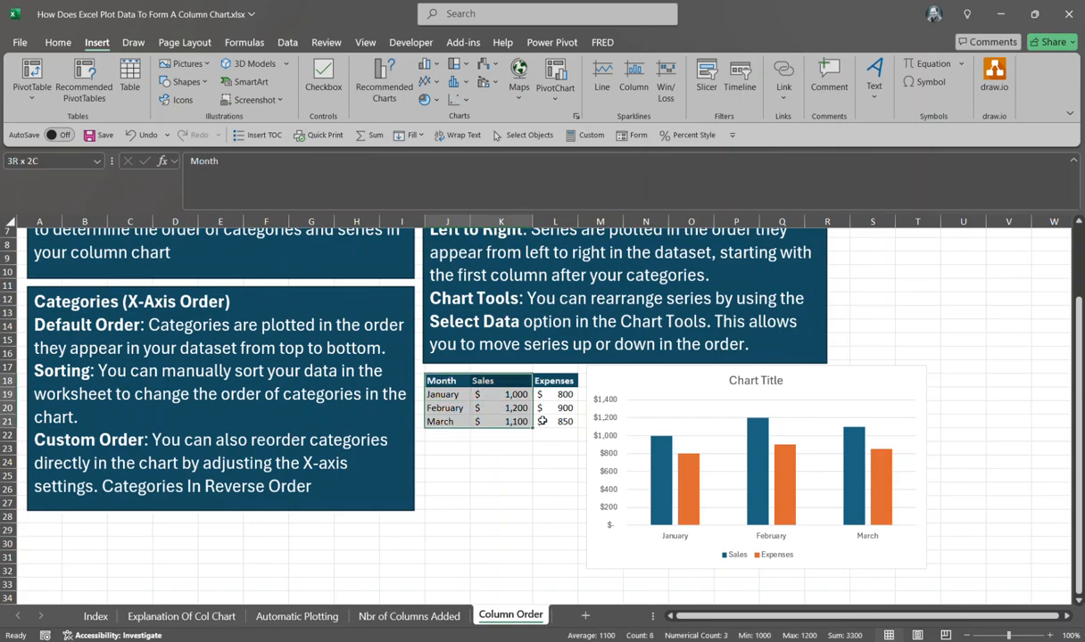
pyautogui.click(471, 499)
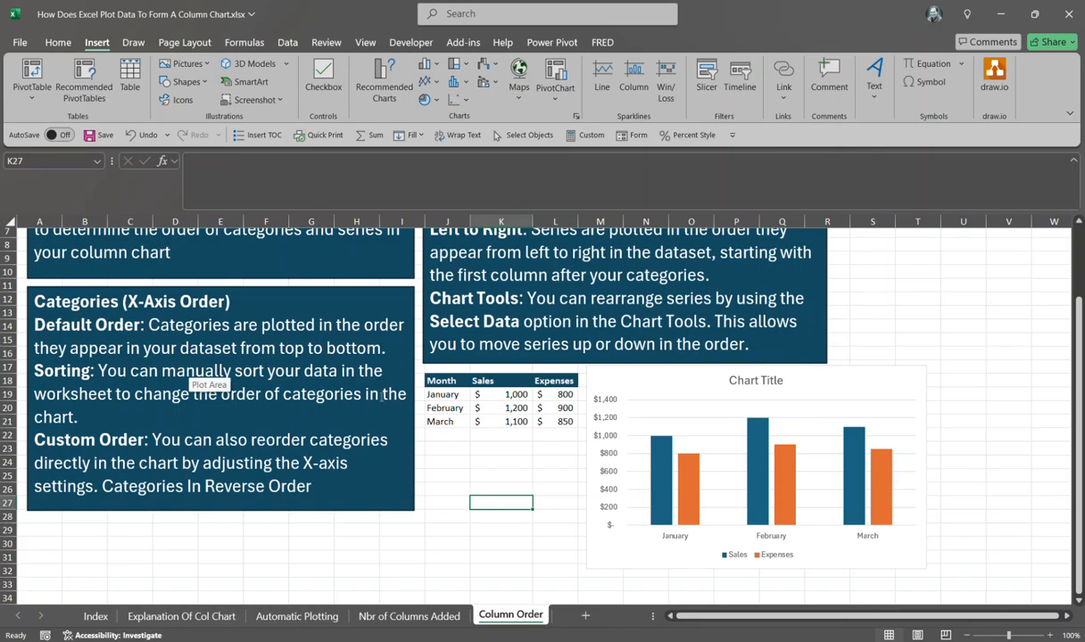
pyautogui.click(438, 406)
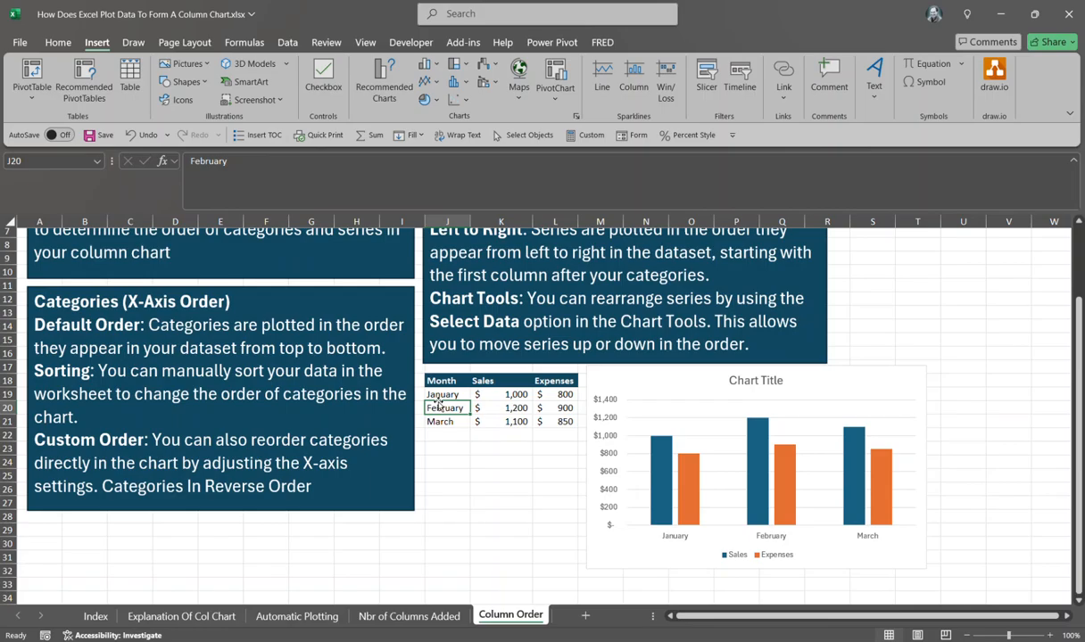
# Step: Add filters to the month table, sort Month A to Z, and undo the sort
pyautogui.hotkey('ctrl', 'shift', 'l')
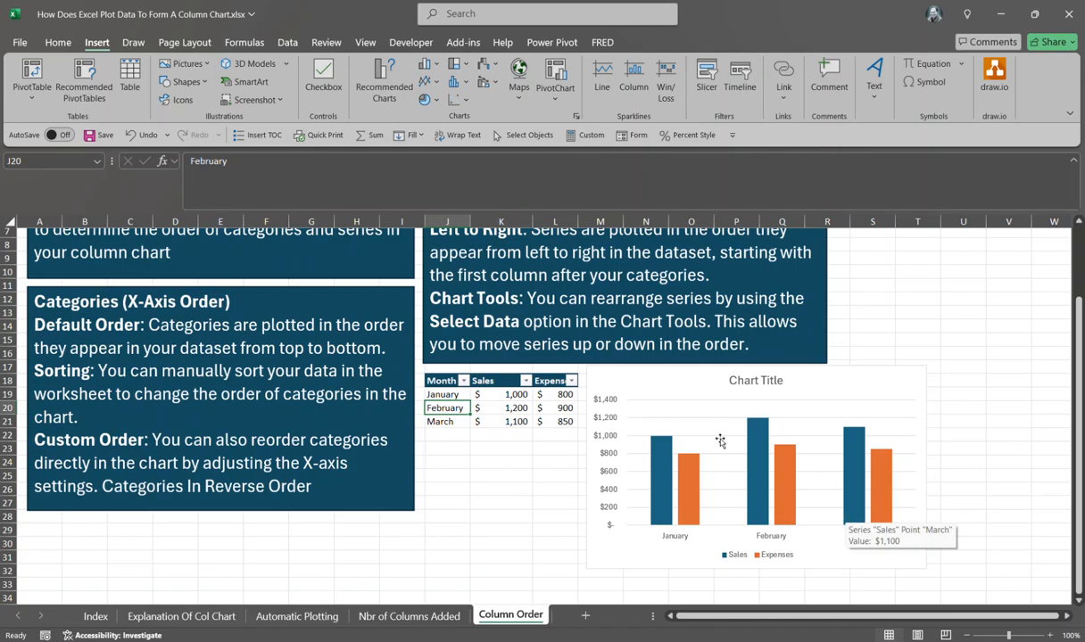
pyautogui.click(463, 381)
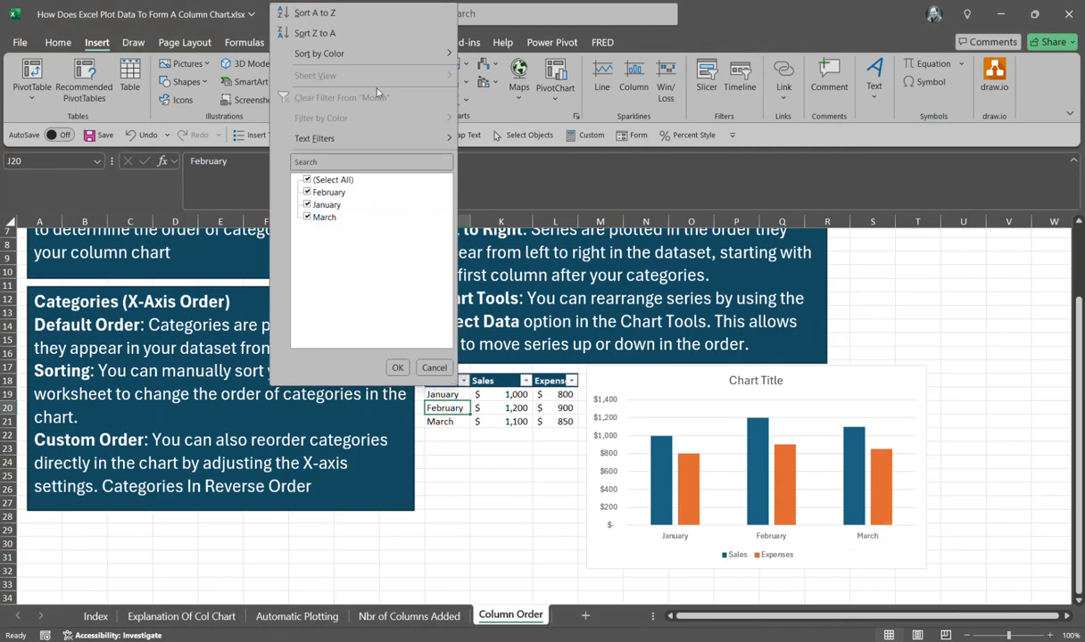
pyautogui.click(328, 17)
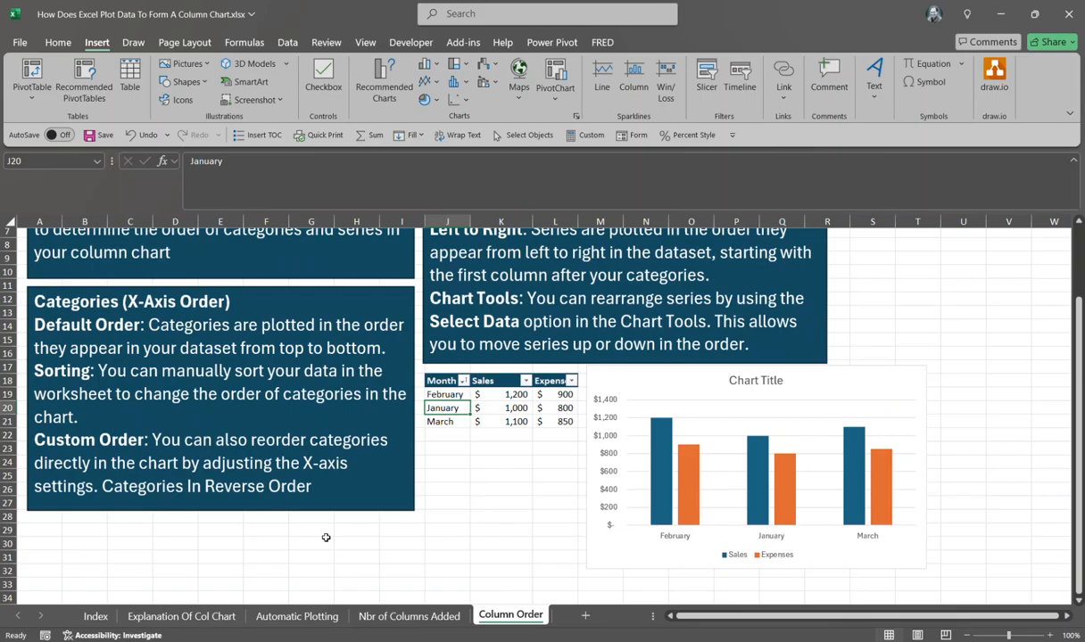
pyautogui.hotkey('ctrl', 'z')
pyautogui.press('Down')
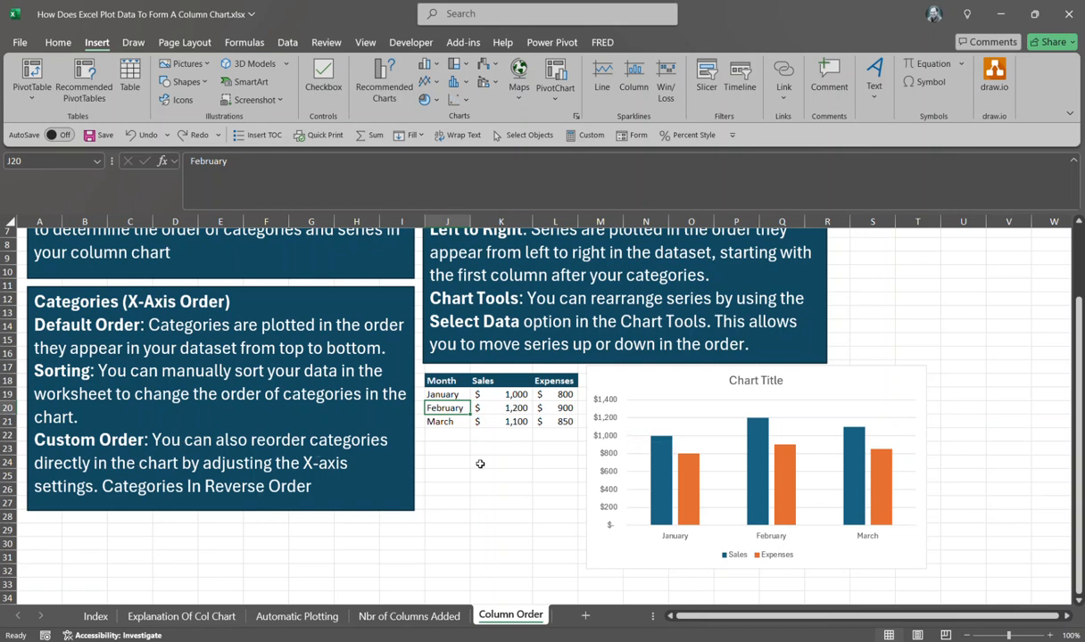
# Step: Set the chart's horizontal category axis to show categories in reverse order
pyautogui.click(687, 541)
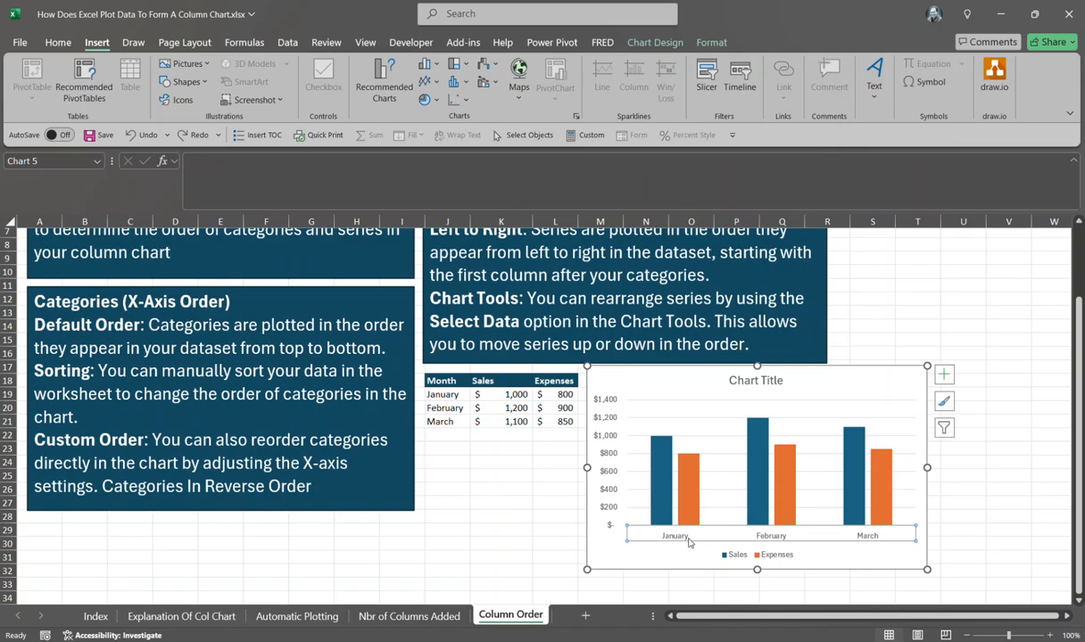
pyautogui.doubleClick(687, 541)
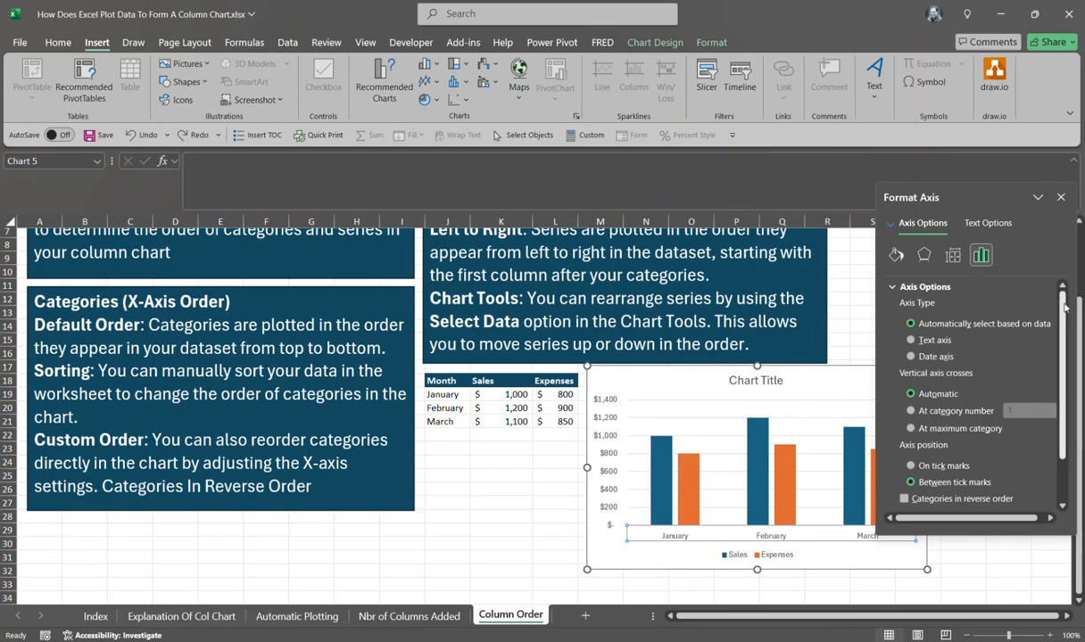
pyautogui.scroll(-1, 971, 402)
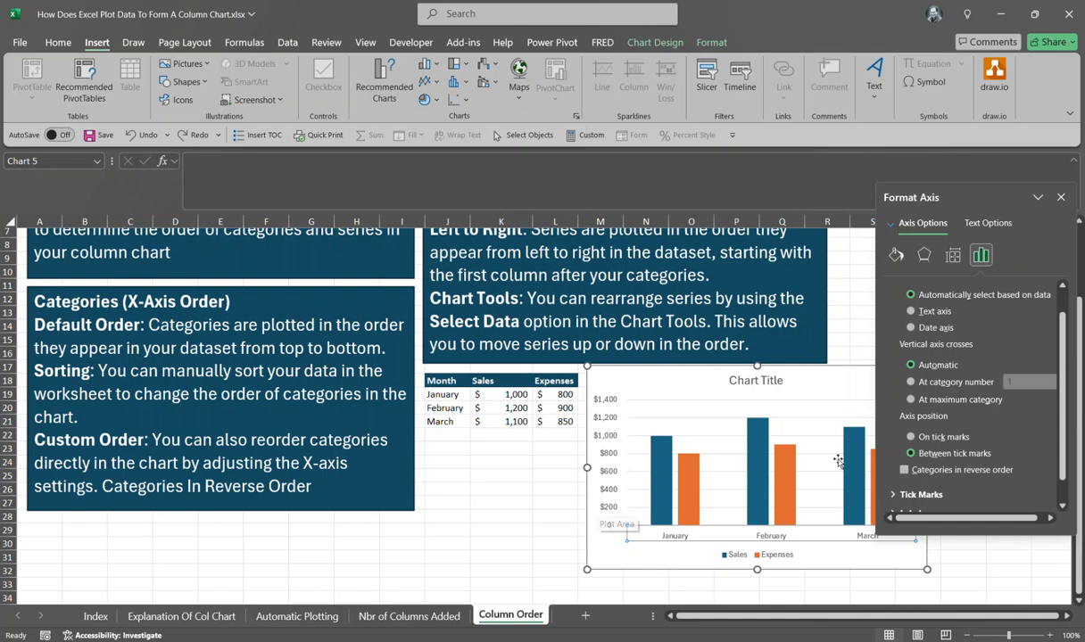
pyautogui.click(905, 469)
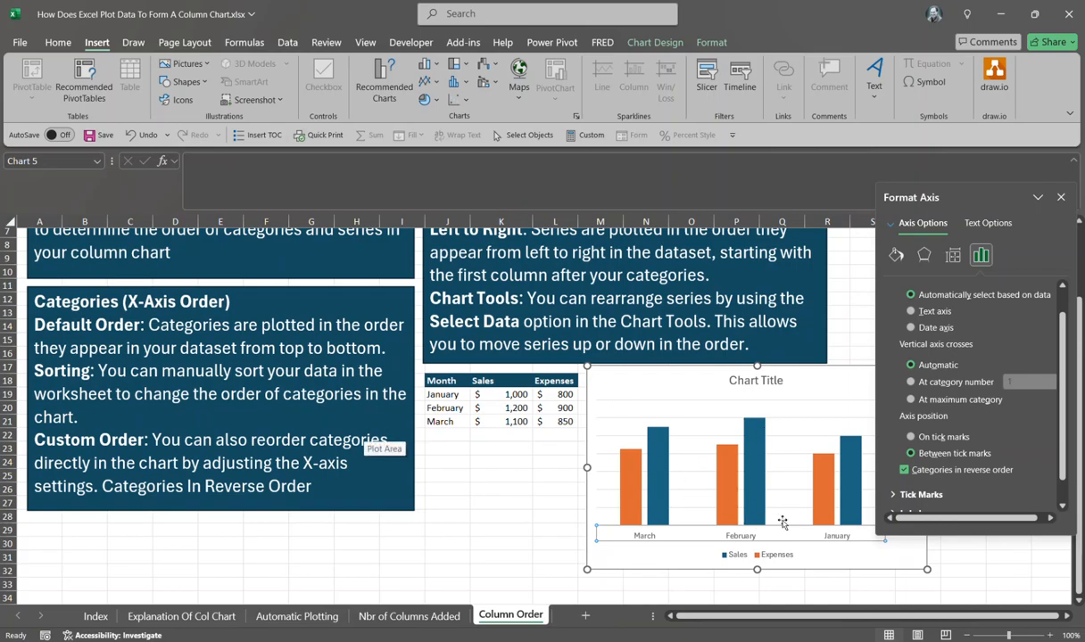
# Step: Turn categories in reverse order back off and close the Format Axis pane
pyautogui.click(904, 470)
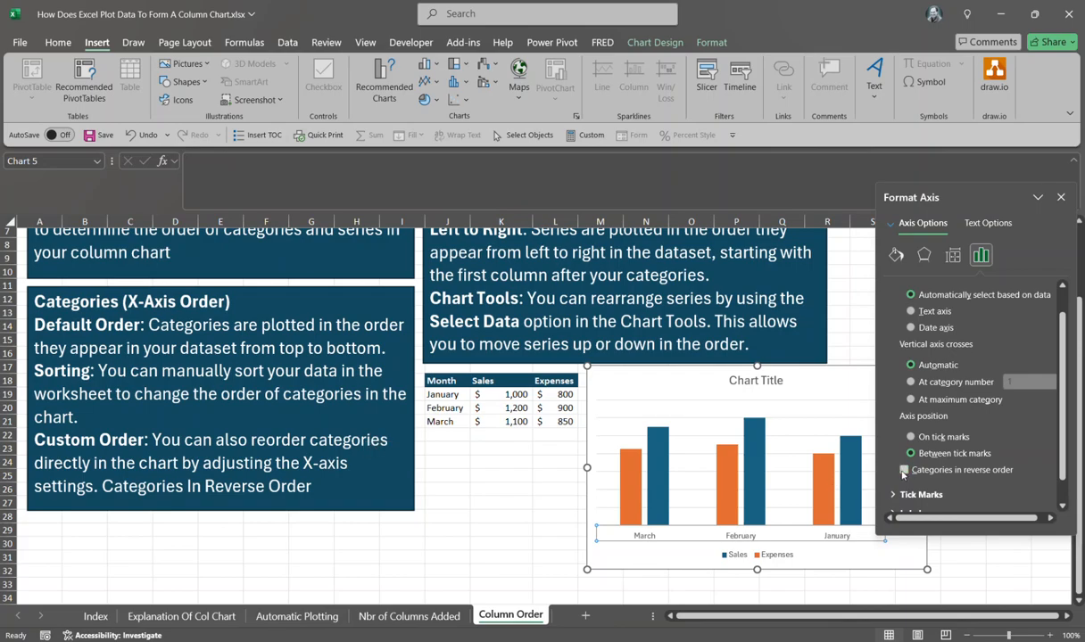
pyautogui.click(1059, 198)
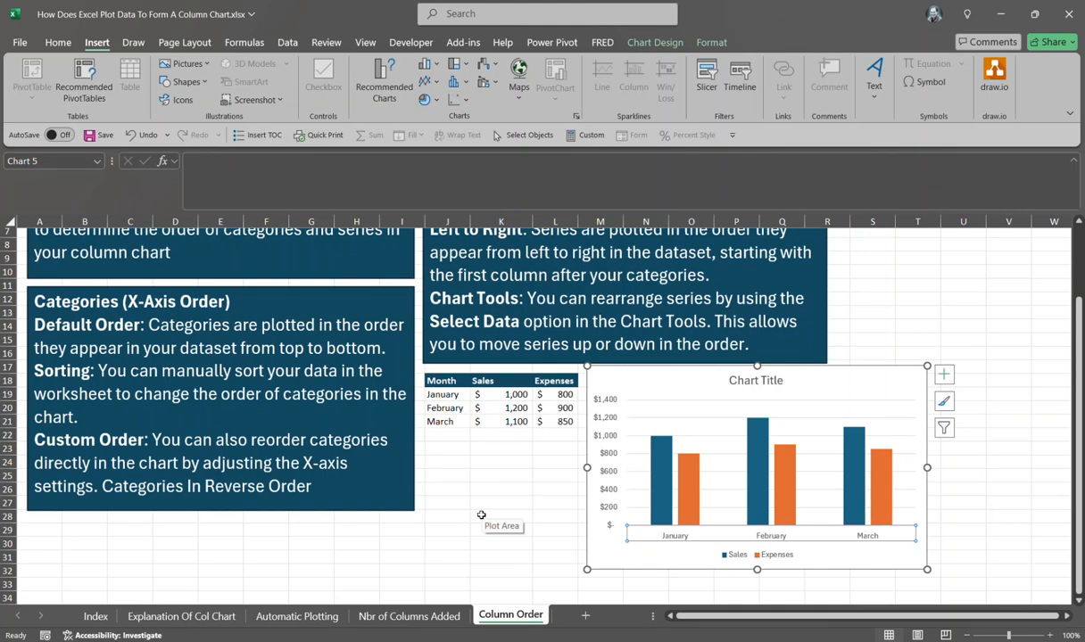
pyautogui.moveTo(1077, 357); pyautogui.dragTo(1075, 268)
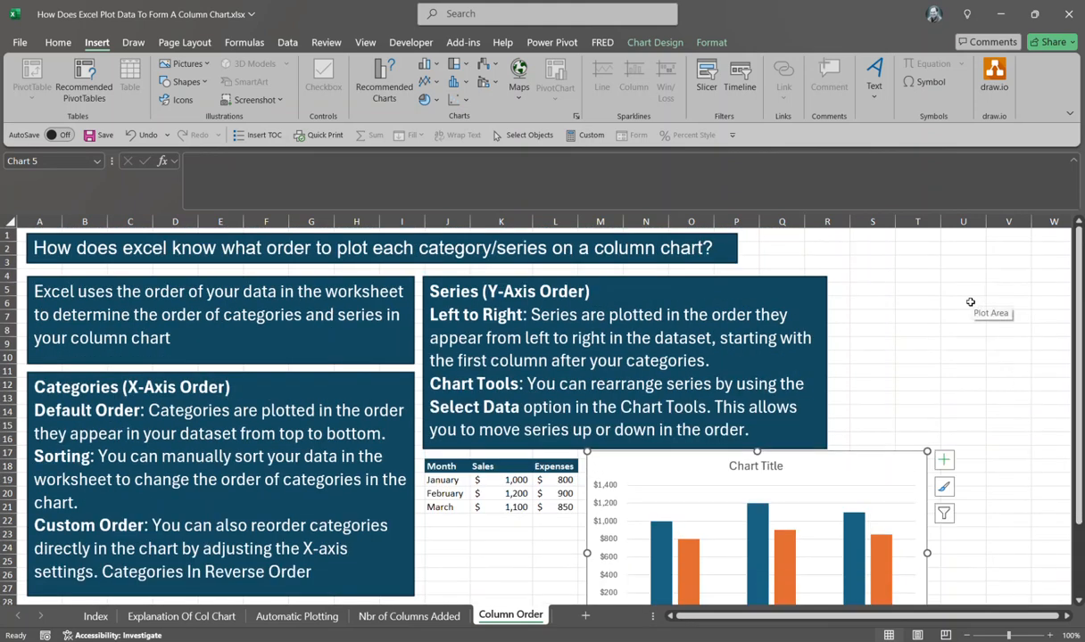